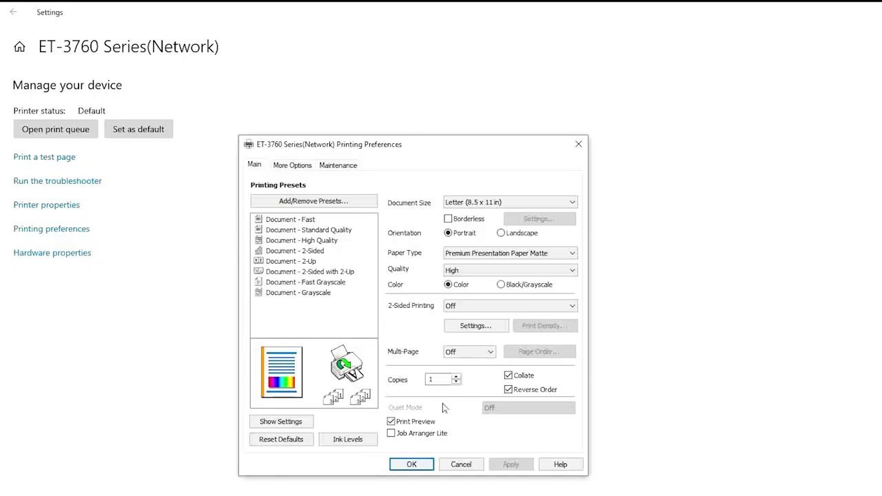
Preview the open Inkscape windows to find New document 2, then start a Windows search
left_click(300, 169)
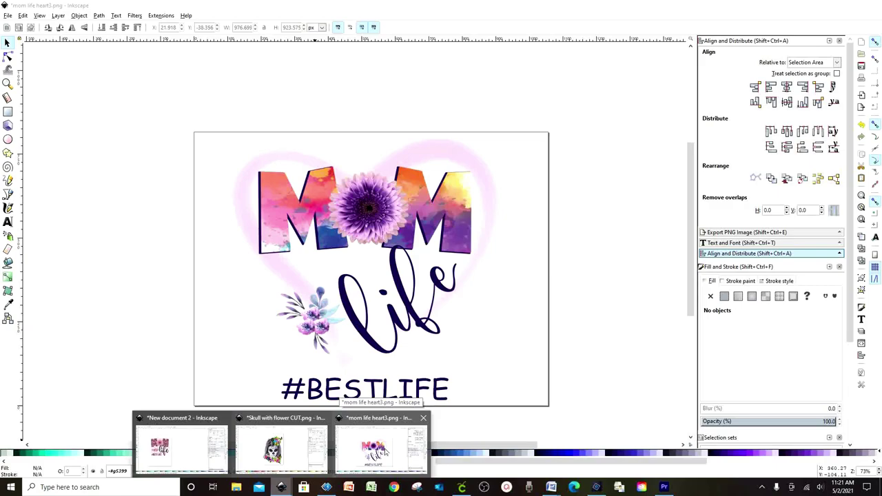
mouse_move(295, 454)
mouse_move(200, 452)
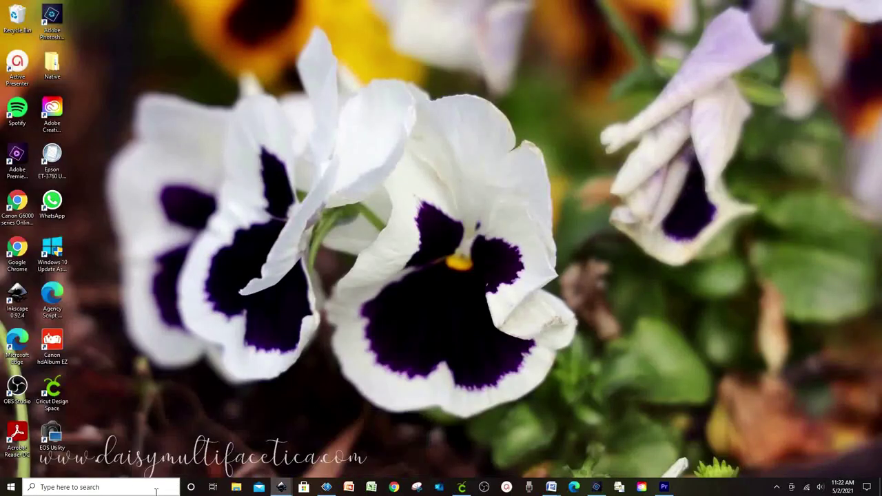
left_click(156, 489)
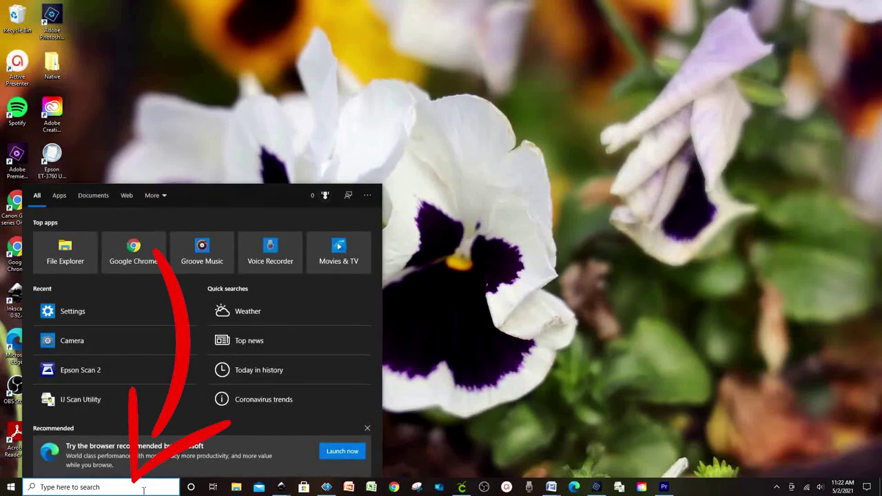
Search 'printer' and open Printing preferences for ET-3760 Series (Network) from Printers & scanners
type("printer")
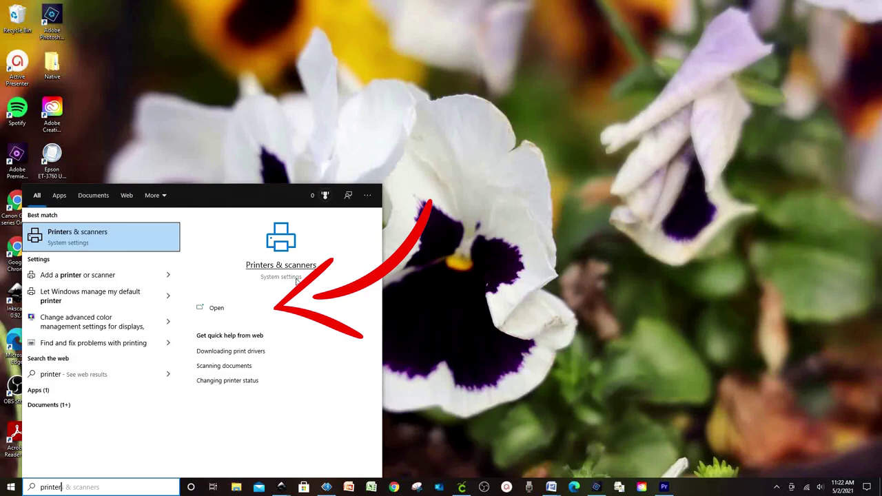
left_click(218, 308)
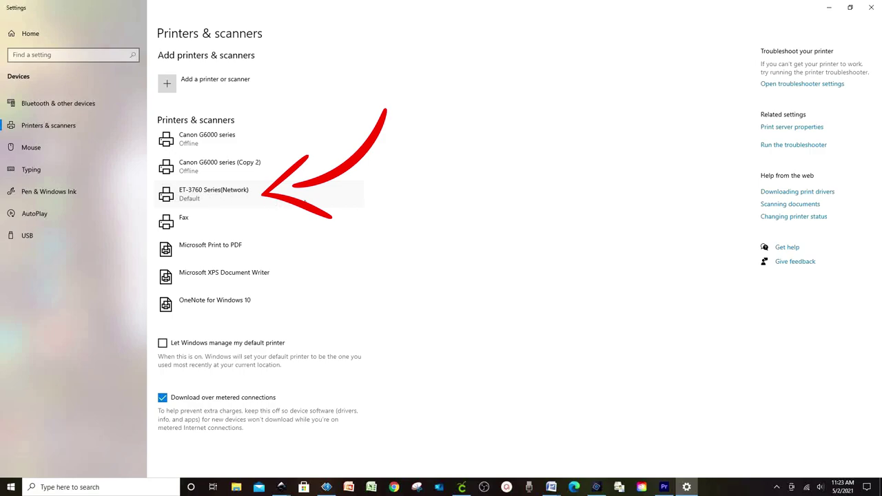
left_click(239, 198)
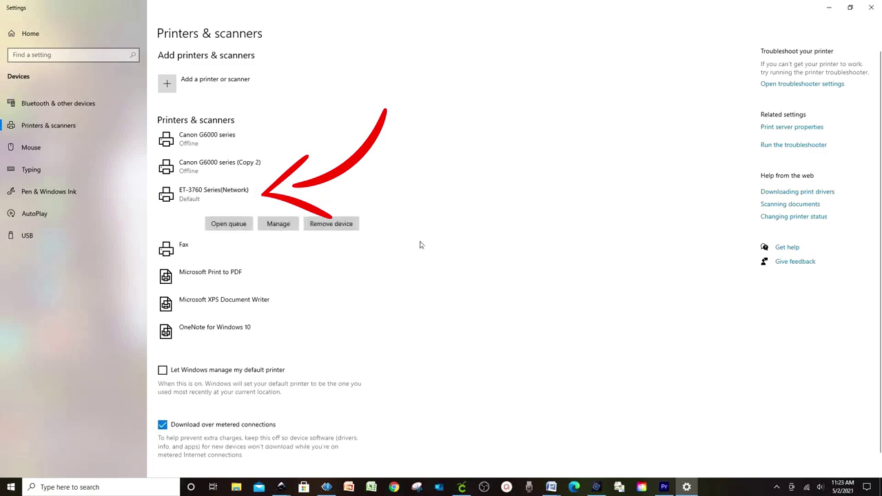
left_click(278, 224)
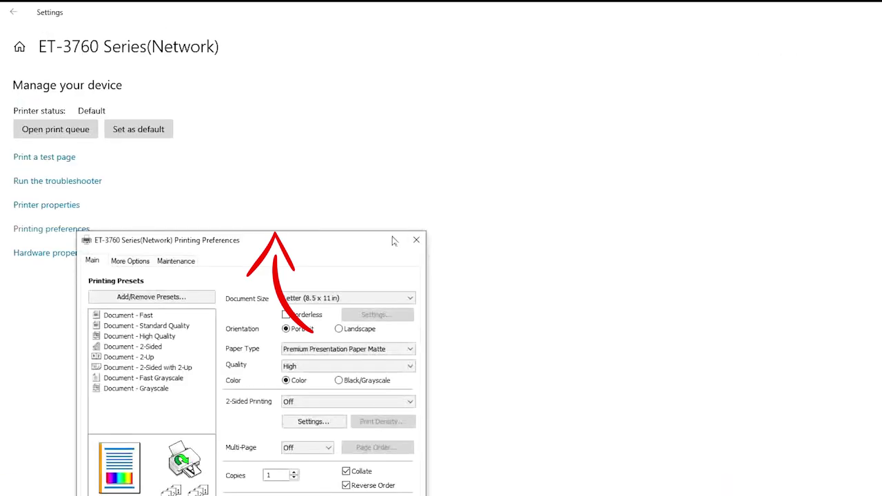
left_click_drag(355, 215, 501, 152)
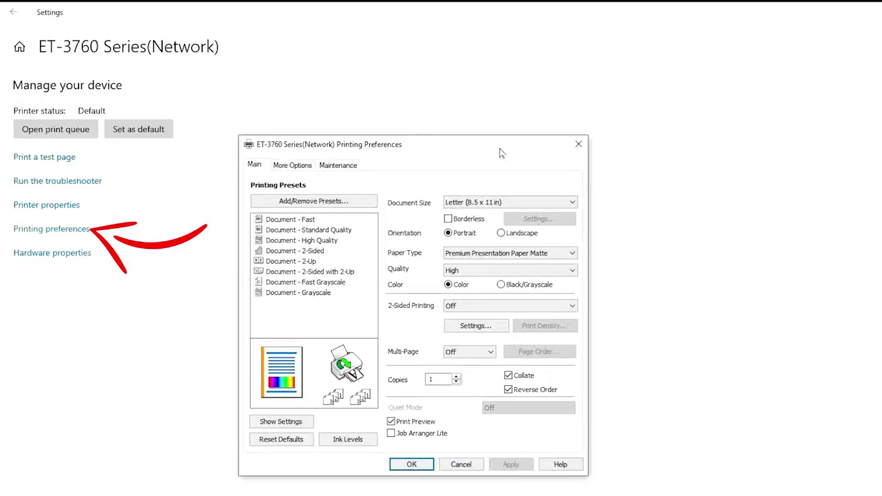
left_click(575, 203)
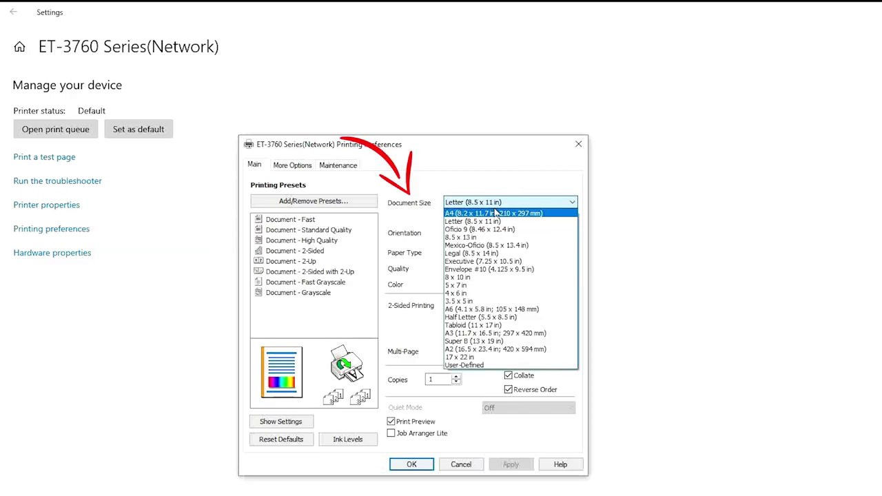
Keep Letter size, Premium Presentation Paper Matte and High quality, then go to More Options
left_click(545, 204)
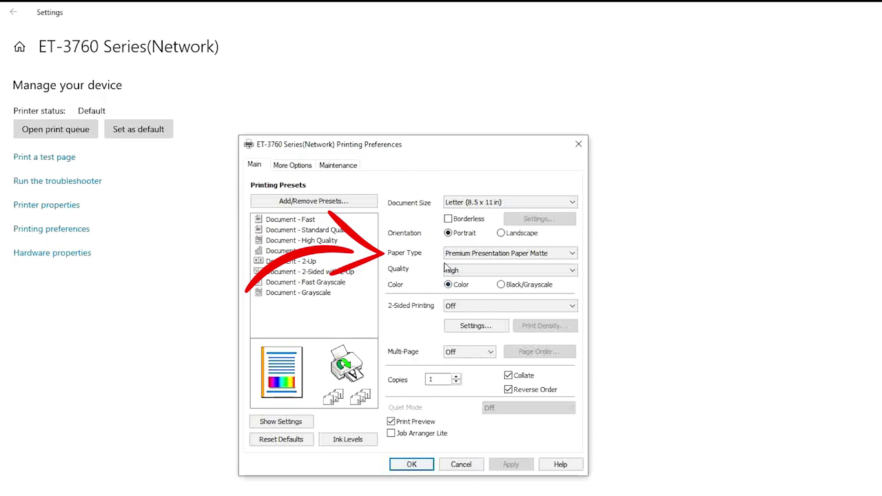
left_click(572, 253)
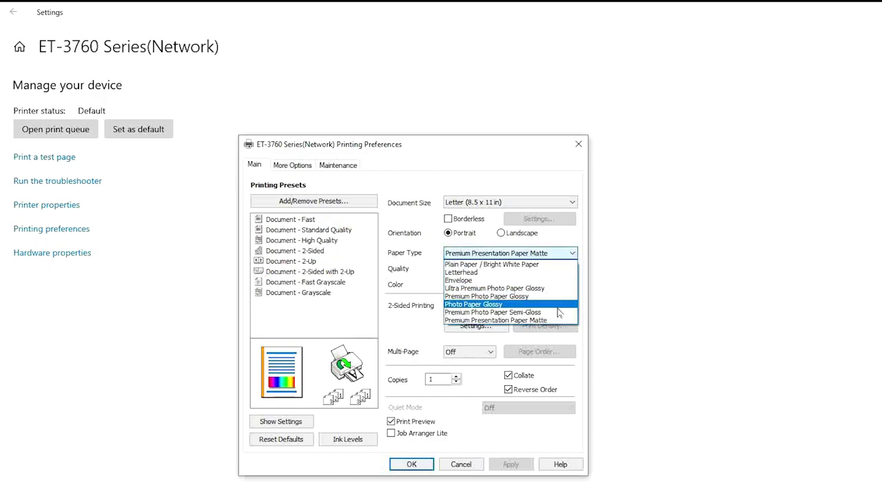
left_click(527, 321)
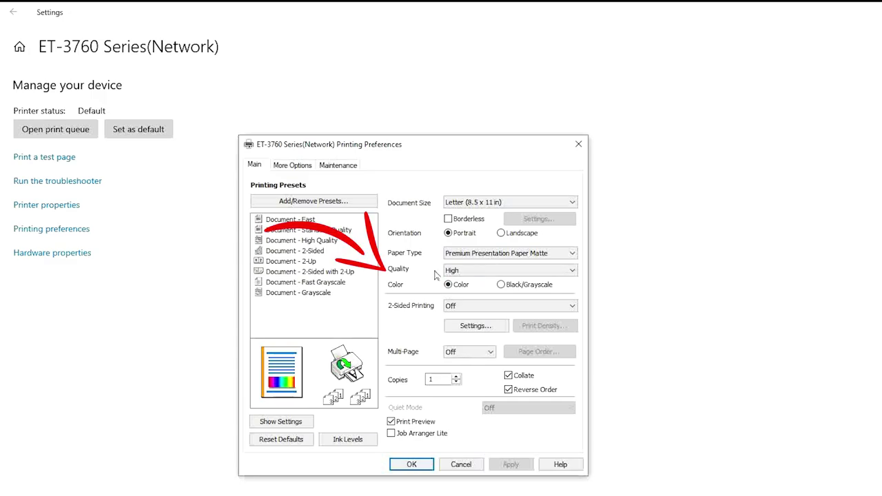
left_click(572, 271)
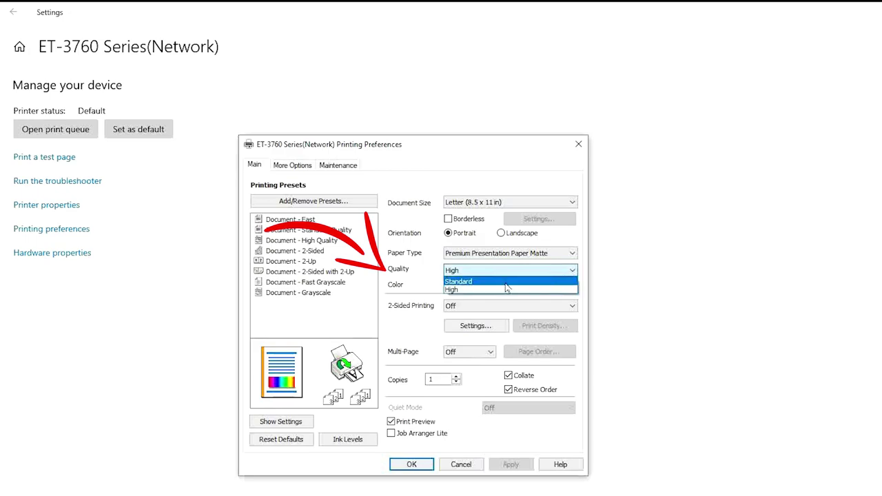
left_click(481, 290)
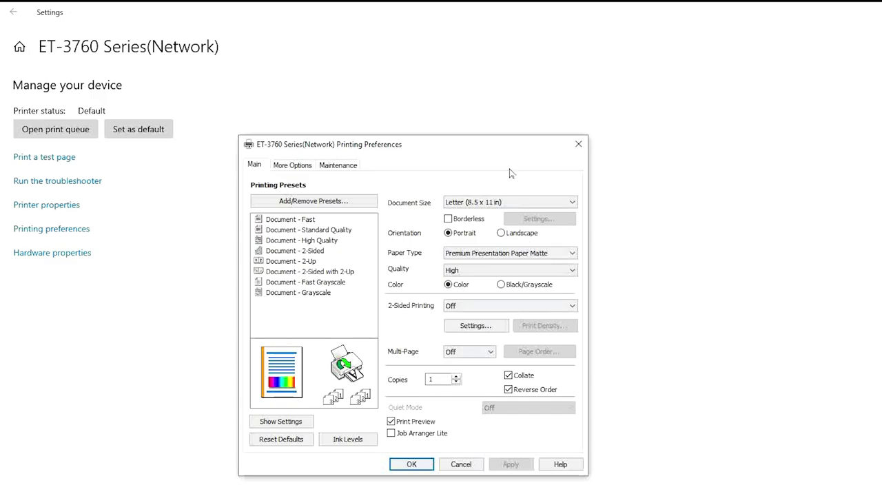
left_click(299, 167)
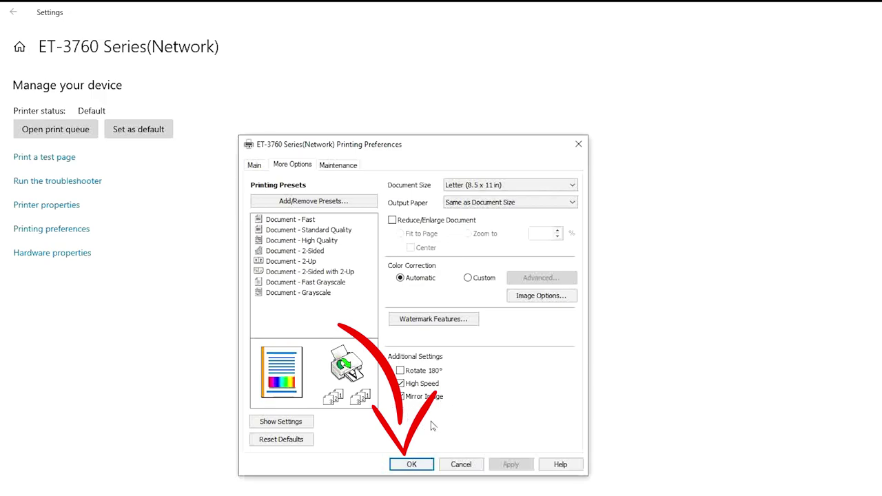
Confirm Mirror Image is checked and save the ET-3760 preferences with OK
left_click(412, 464)
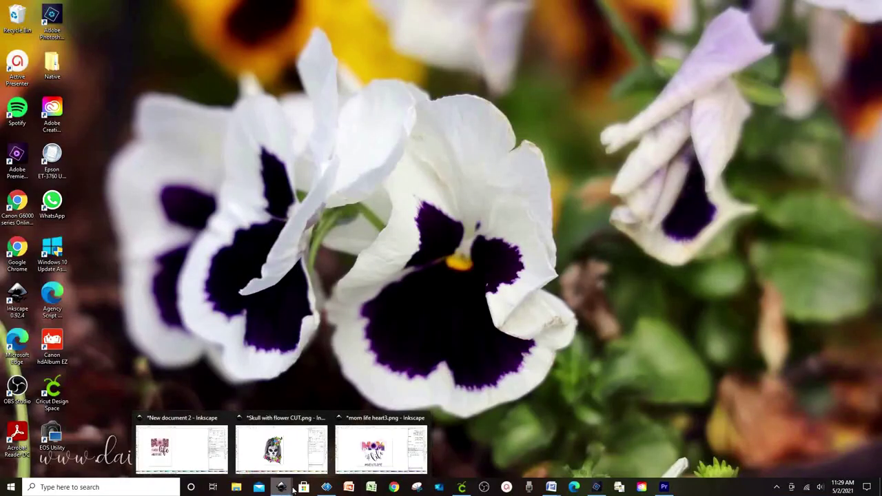
Bring New document 2 forward and inspect the design's images and text pieces individually
left_click(186, 460)
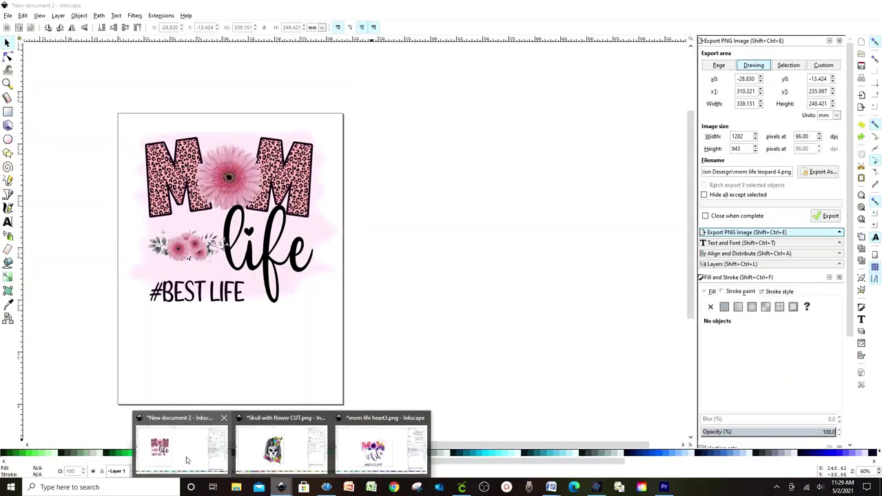
left_click(279, 175)
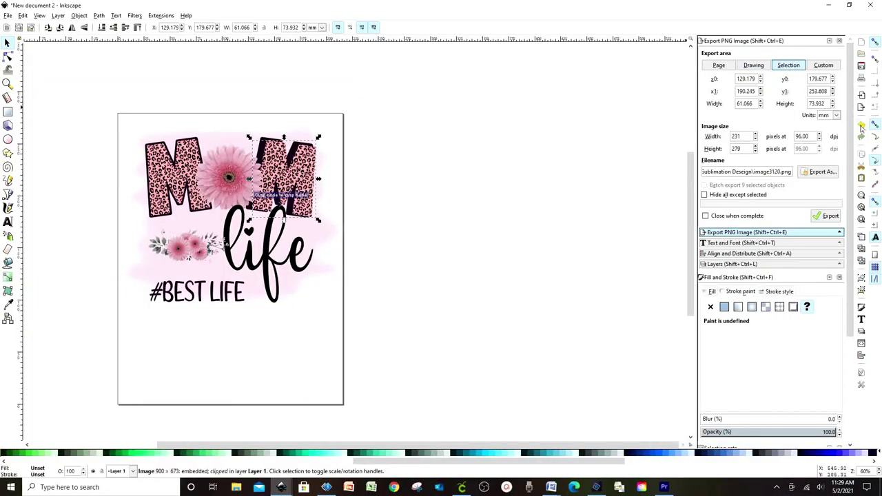
left_click(427, 268)
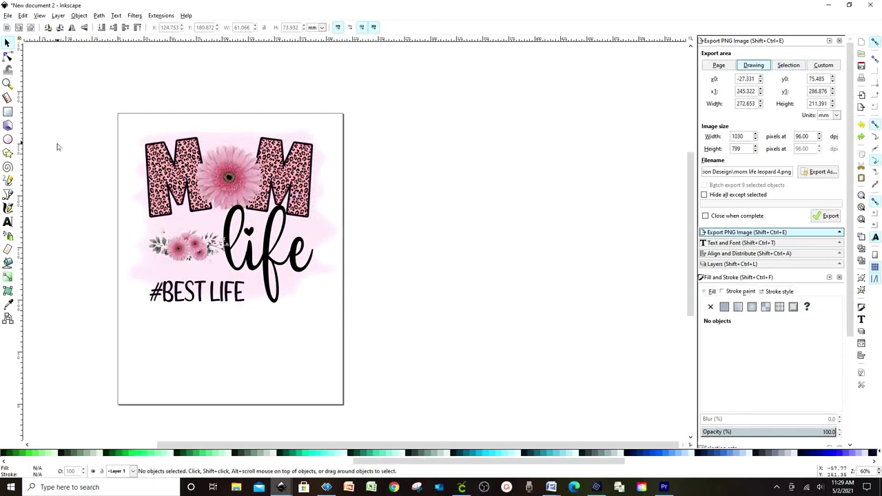
left_click(188, 177)
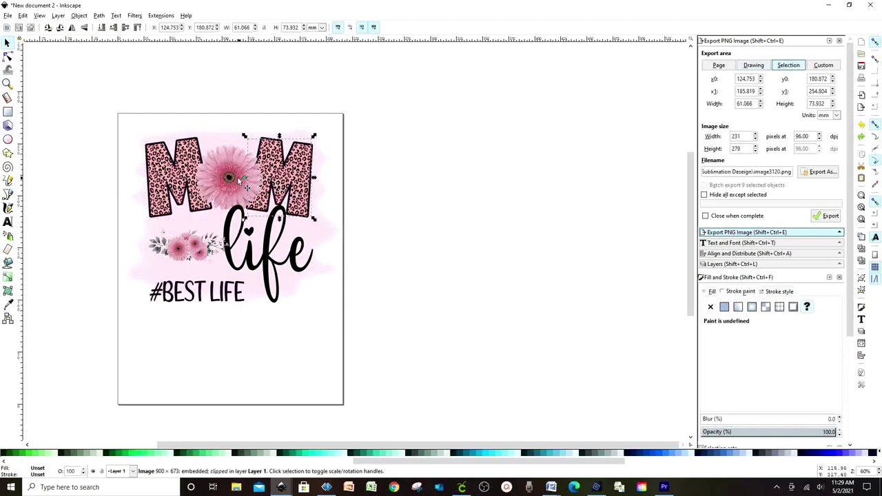
left_click(268, 274)
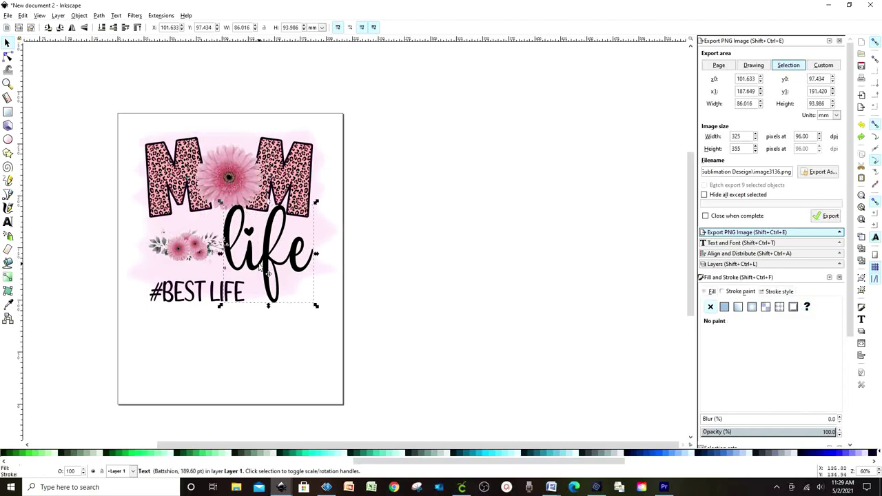
left_click(193, 254)
left_click(197, 297)
left_click(448, 308)
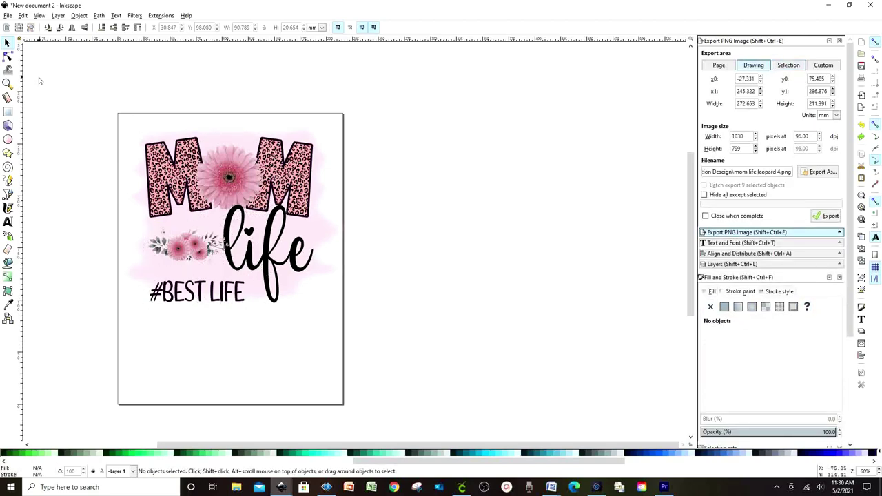
Group all nine design pieces into one object and shift it slightly left on the page
left_click_drag(37, 74, 467, 414)
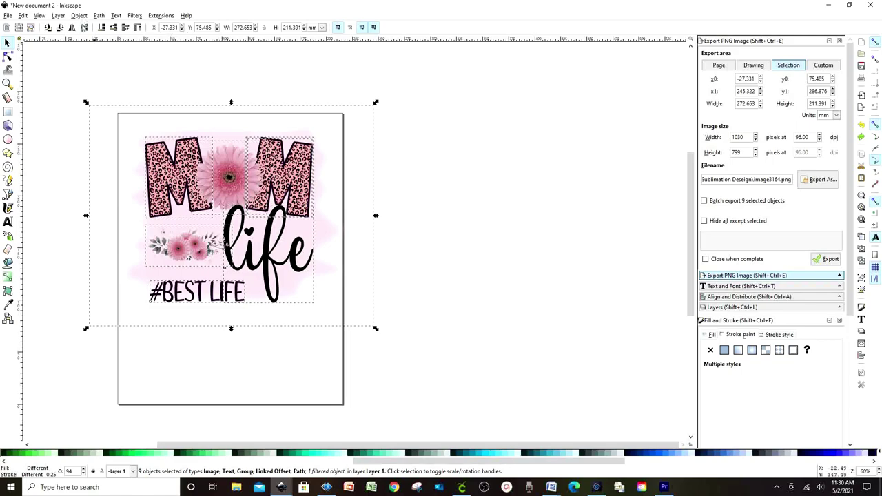
left_click(81, 17)
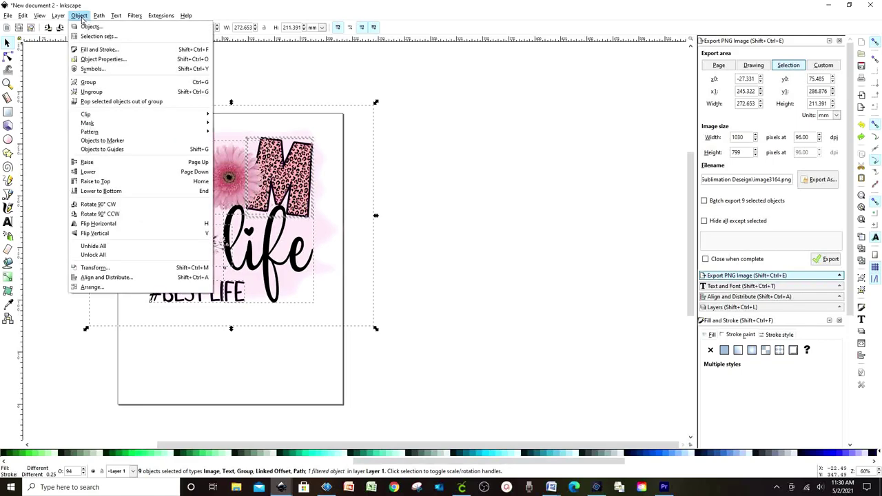
left_click(127, 87)
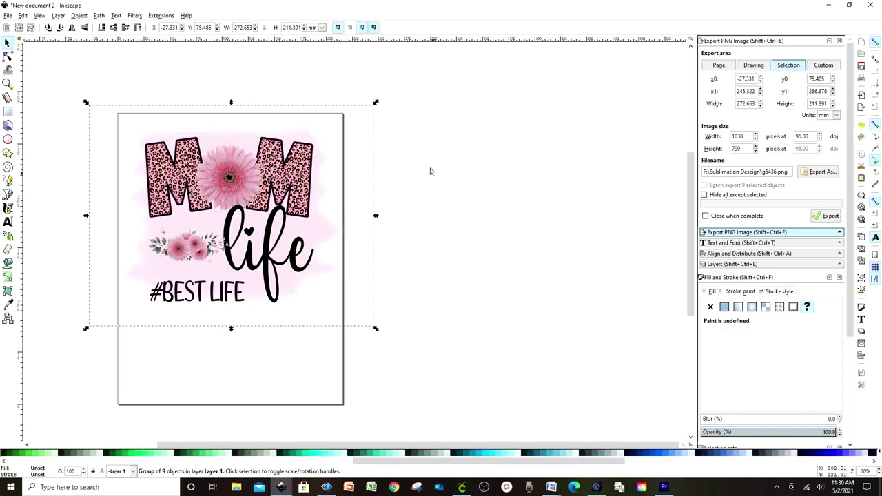
left_click(446, 207)
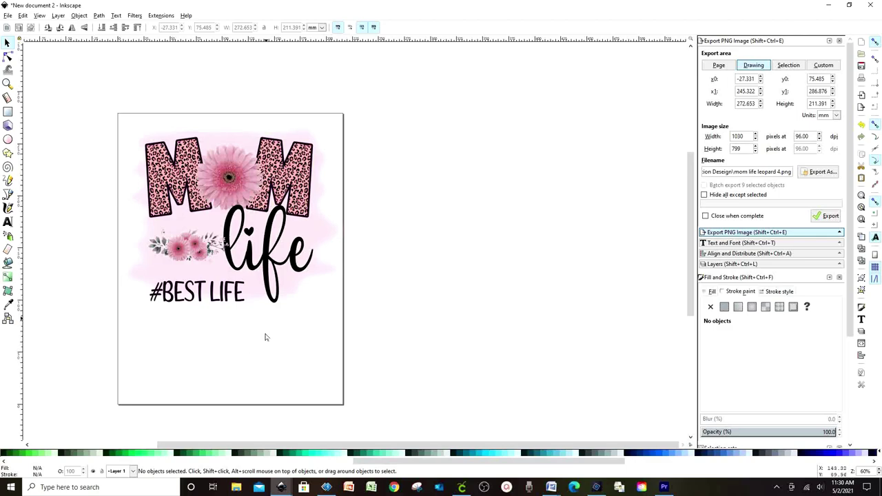
left_click(253, 248)
mouse_move(238, 190)
left_mouse_down()
mouse_move(254, 185)
mouse_move(227, 191)
left_mouse_up()
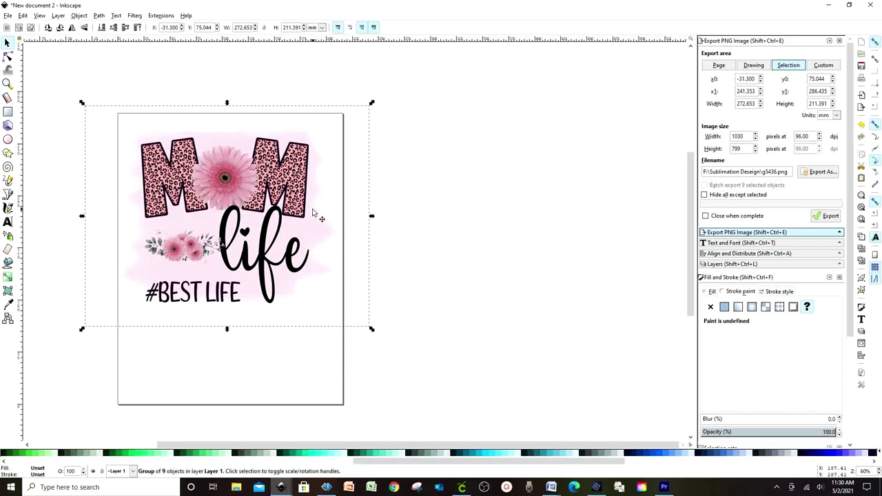
left_click(327, 437)
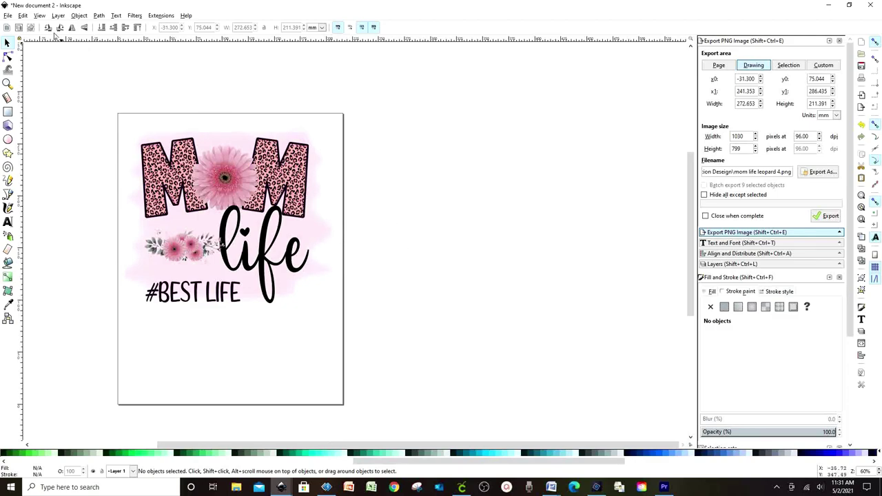
left_click(8, 15)
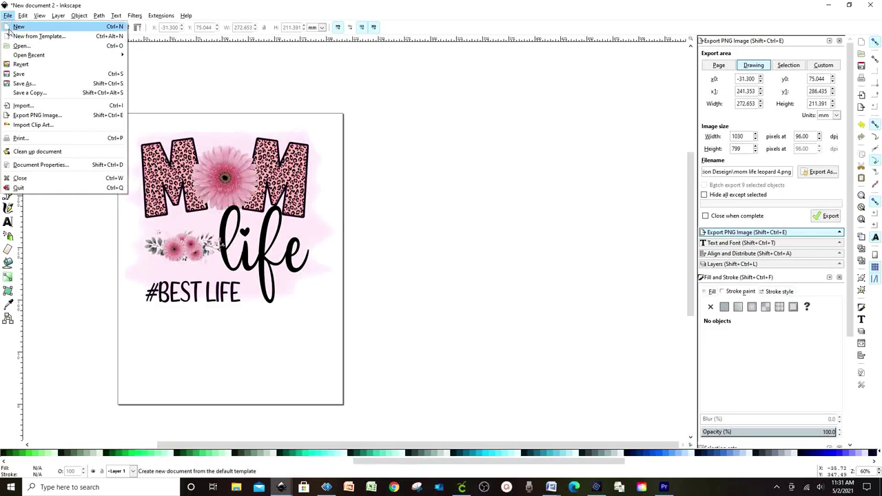
Set the page size to US Letter in landscape orientation via Document Properties
left_click(40, 164)
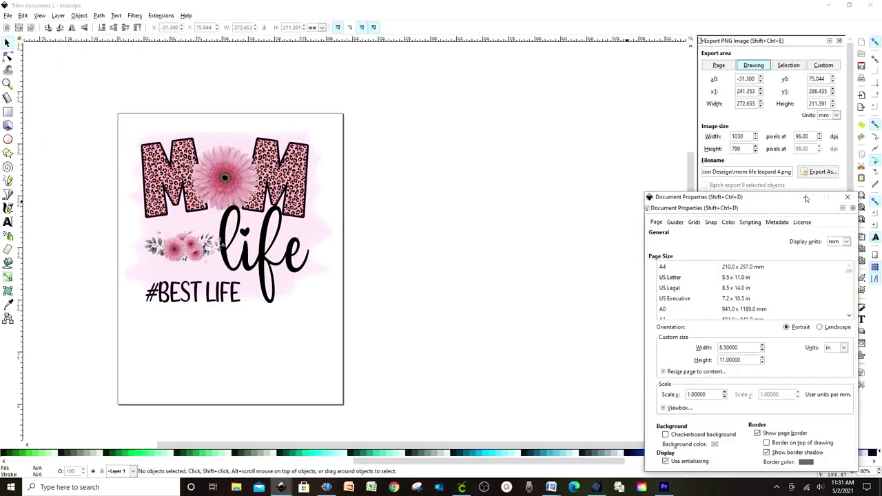
left_click_drag(788, 201, 534, 122)
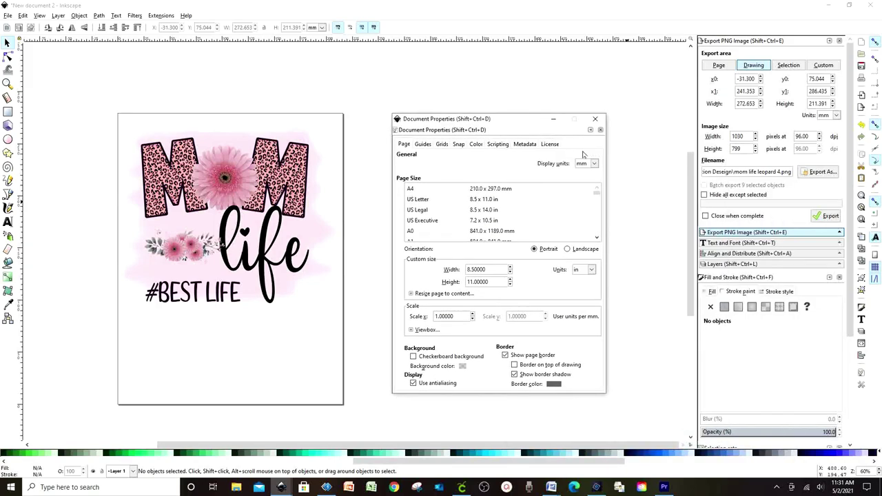
left_click(458, 201)
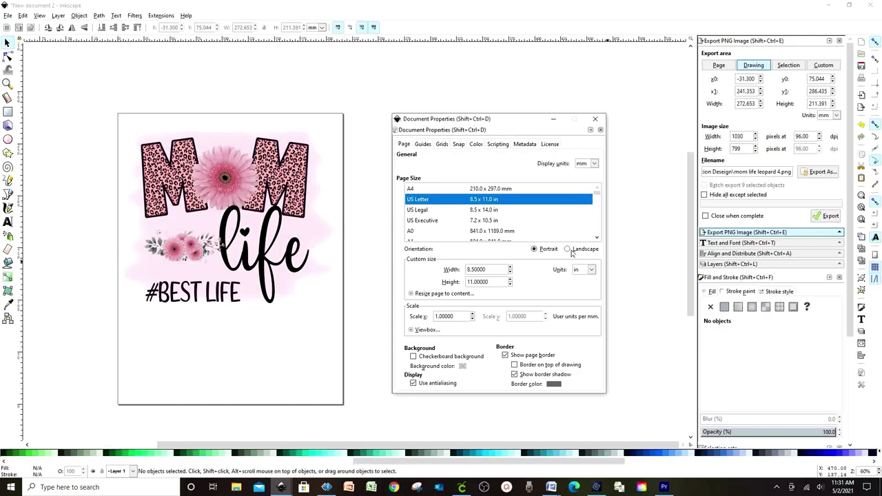
left_click(569, 251)
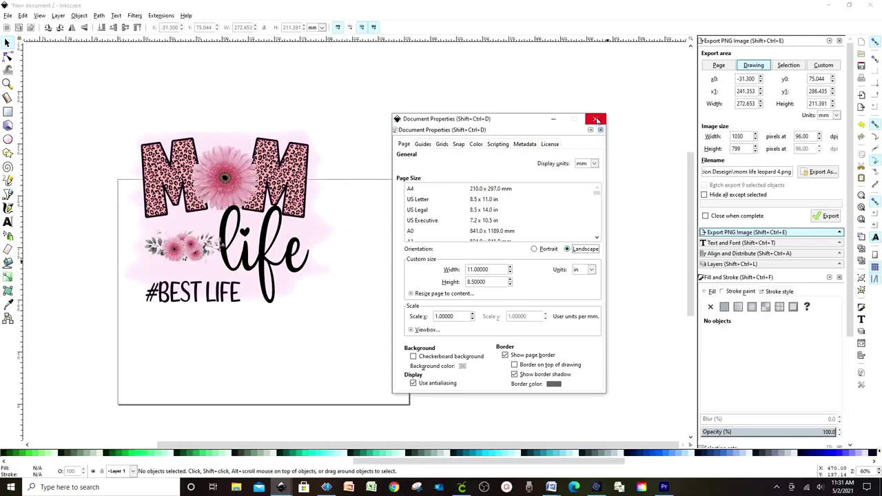
left_click(597, 120)
Drag the grouped design onto the page and scale it to about 321.7 x 253.2 mm
left_click(284, 184)
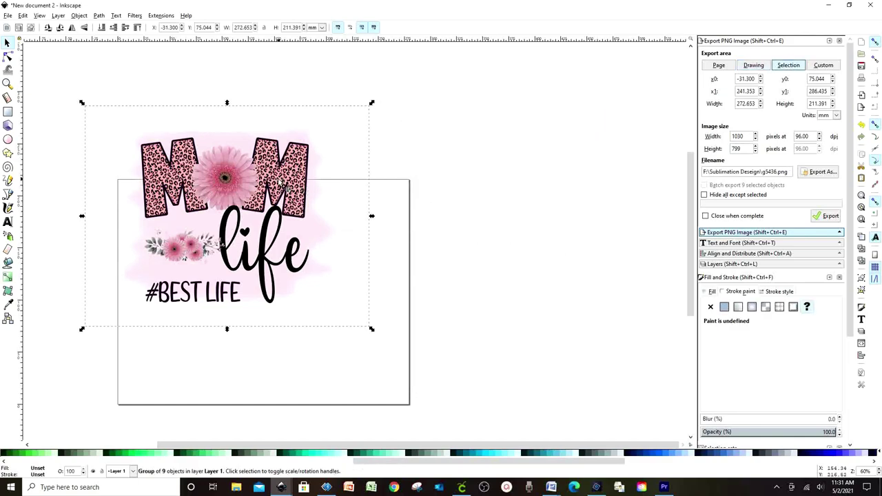
left_click_drag(280, 183, 293, 246)
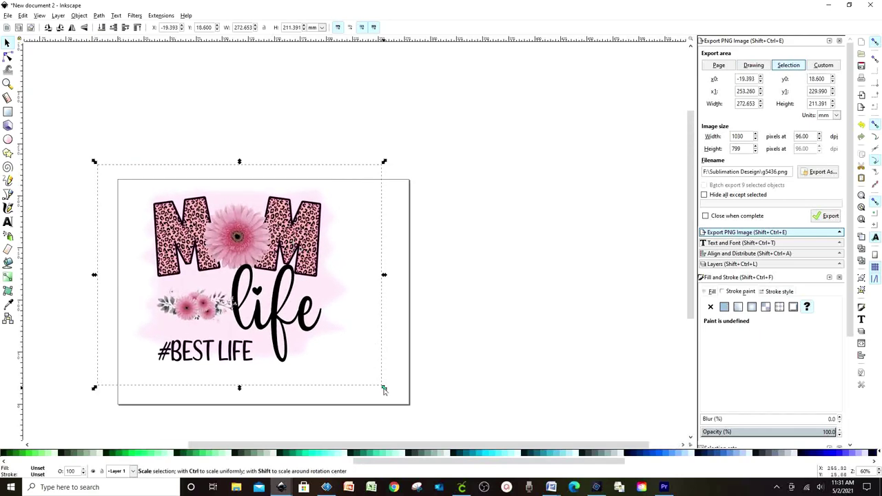
mouse_move(384, 389)
left_mouse_down()
mouse_move(406, 420)
mouse_move(429, 429)
left_mouse_up()
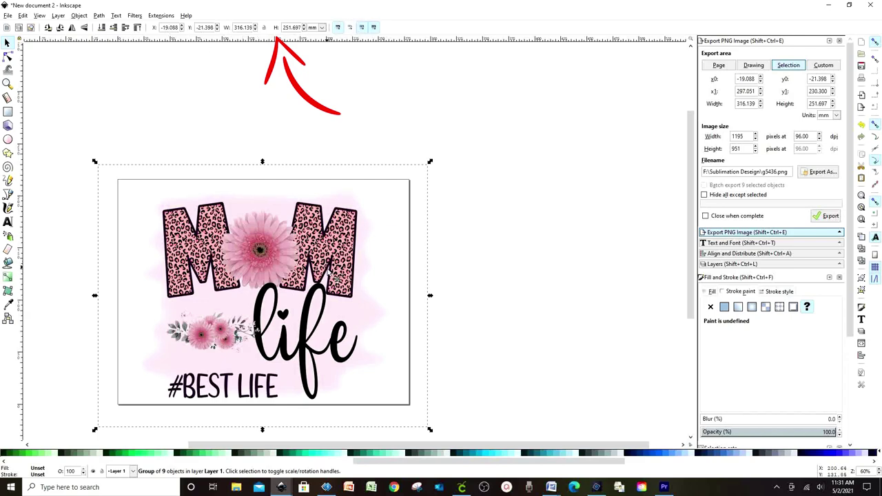
left_click_drag(334, 268, 332, 259)
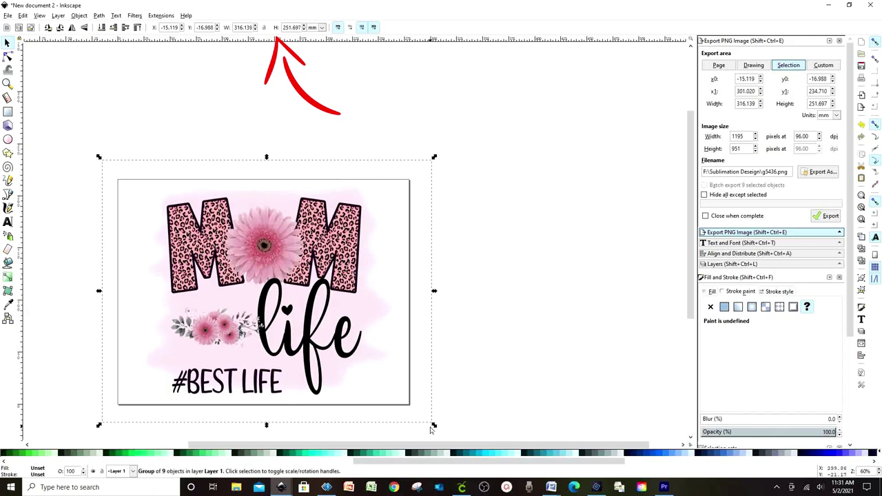
left_click_drag(434, 423, 440, 429)
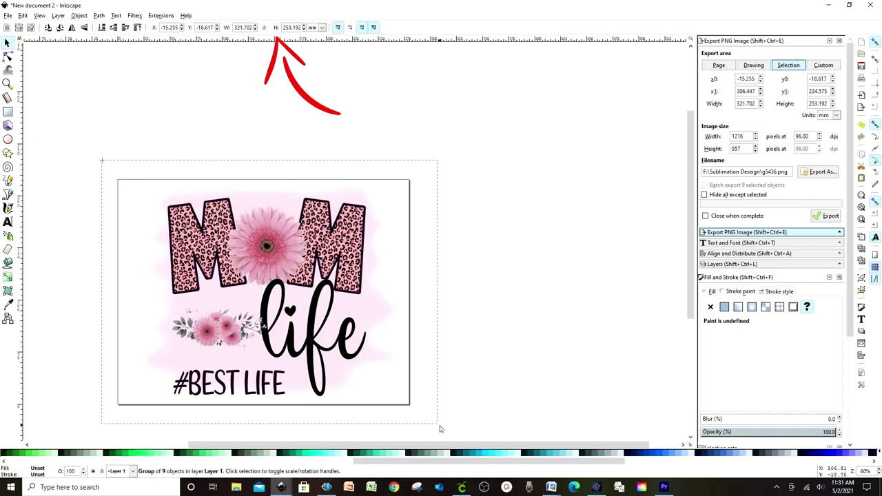
left_click(471, 301)
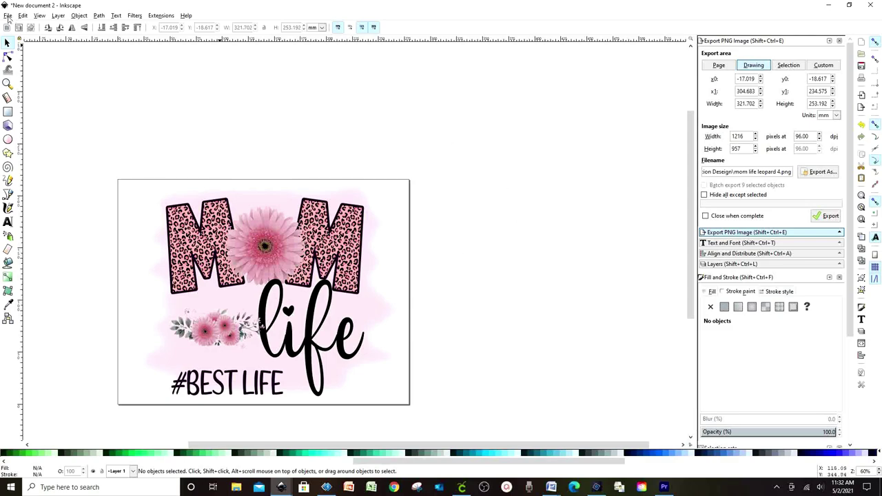
Print the document via File > Print and open the ET-3760 printer's Preferences
left_click(8, 16)
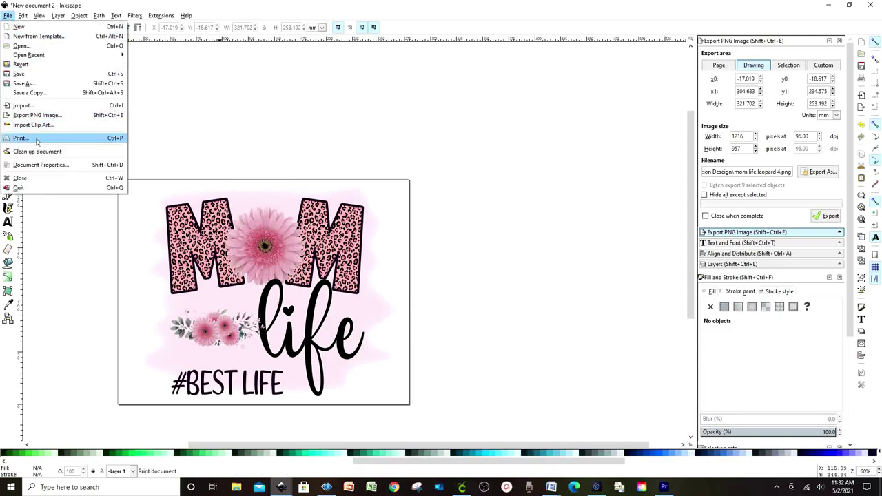
left_click(20, 138)
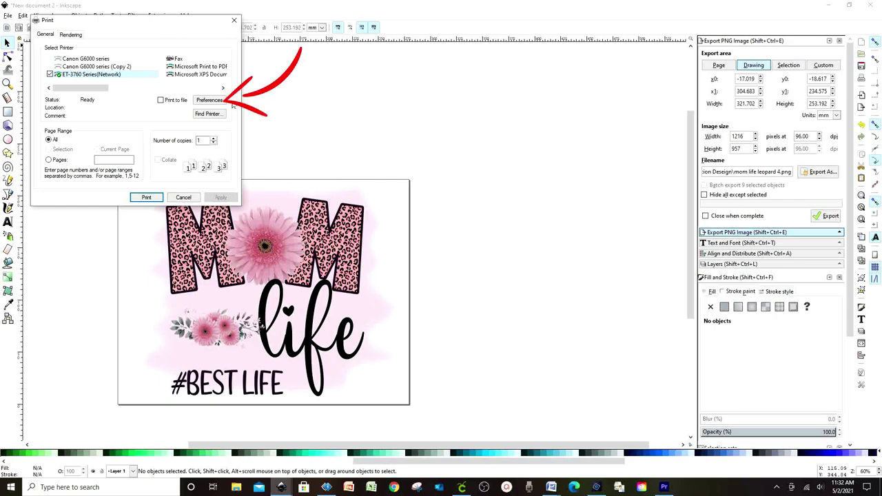
left_click(210, 100)
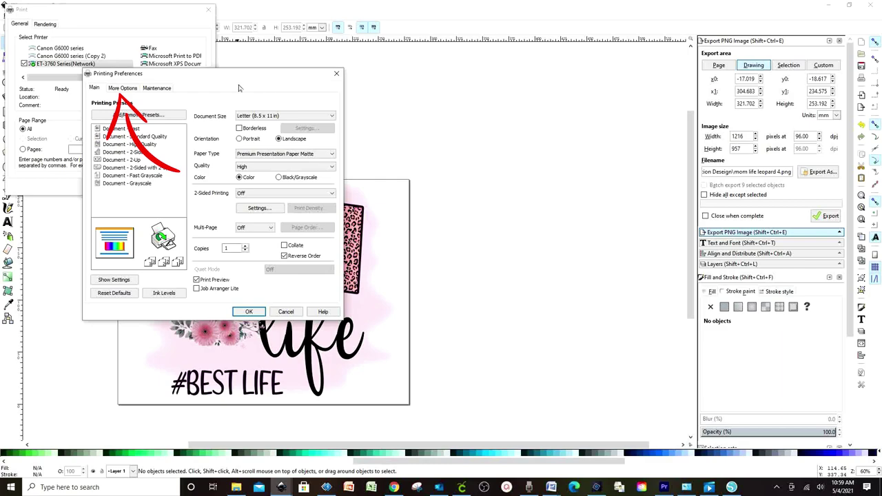
On More Options, set Color Correction to Custom and open the Advanced Color Controls
left_click(128, 90)
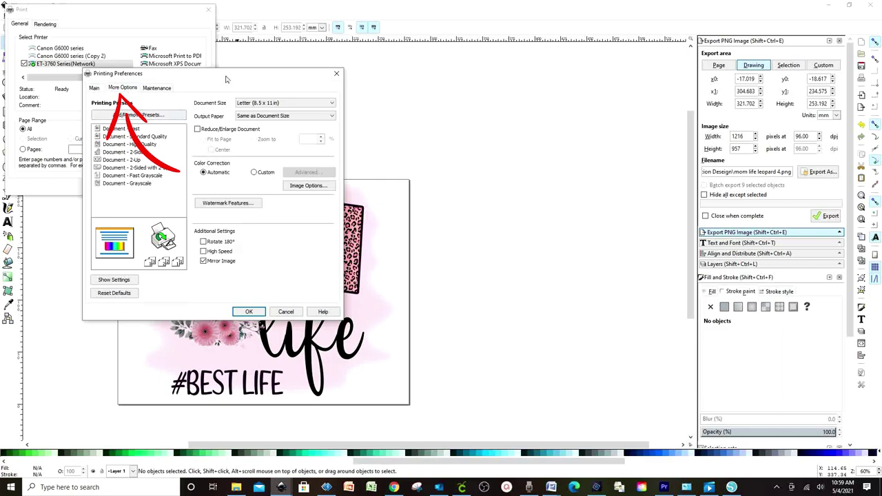
left_click_drag(231, 80, 317, 97)
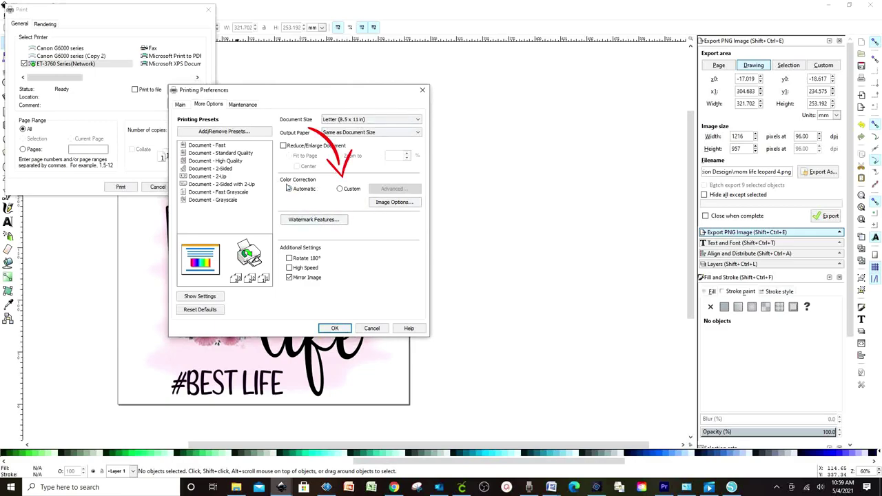
left_click(339, 190)
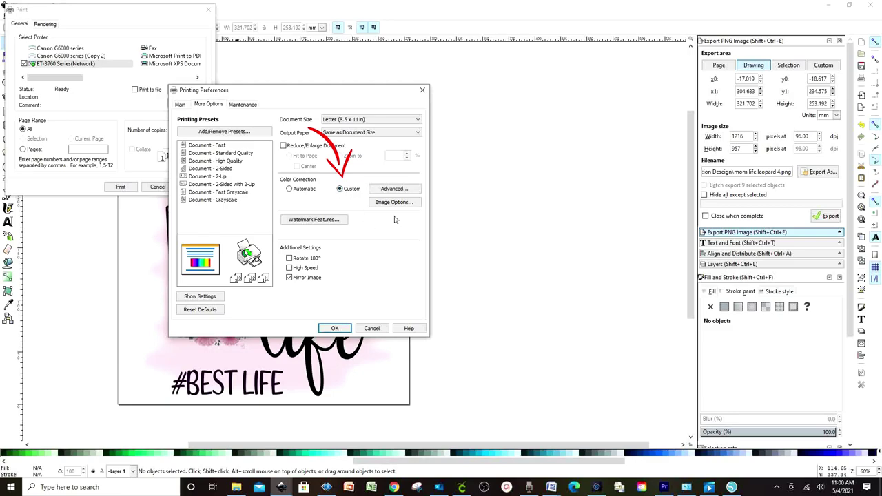
left_click(394, 189)
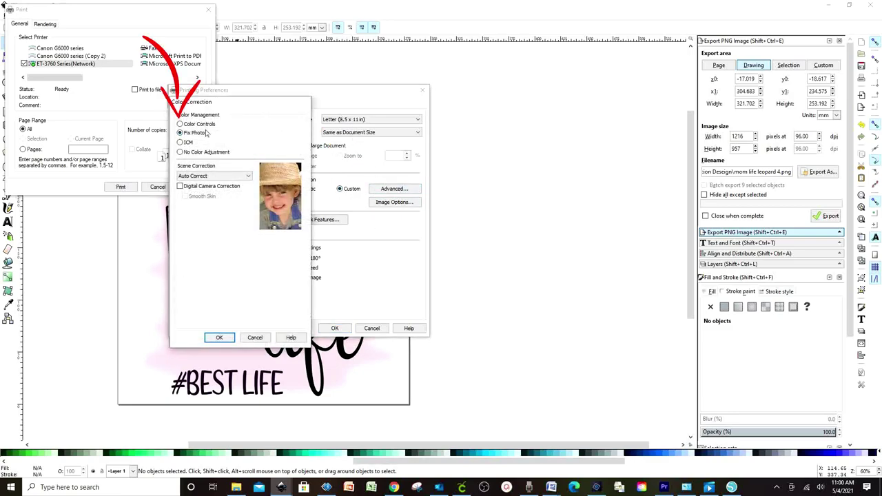
left_click(181, 124)
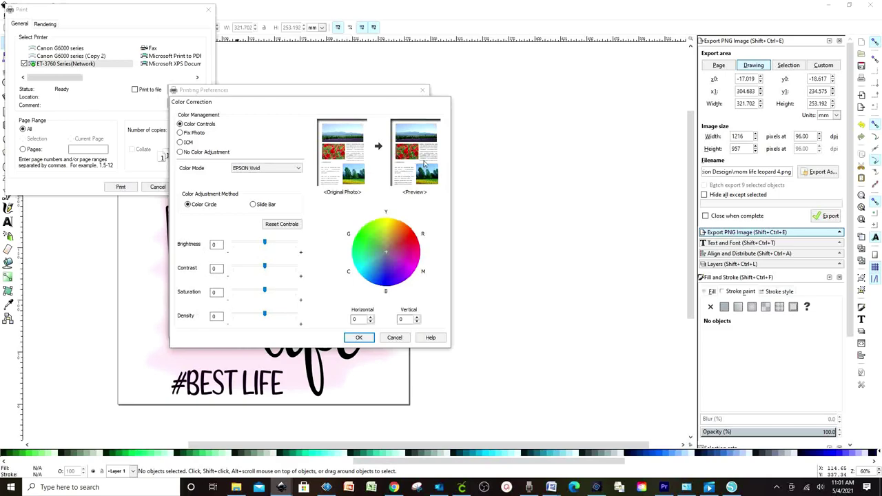
Set brightness -5, contrast 4, saturation -7, nudge colour balance near neutral, then close the dialog
left_click_drag(264, 243, 266, 245)
left_click_drag(266, 246, 259, 246)
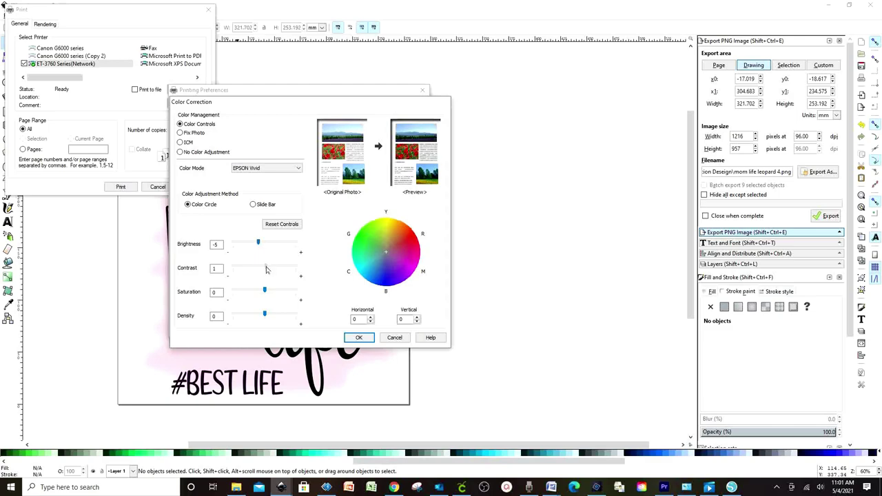
left_click_drag(267, 270, 271, 270)
left_click_drag(264, 292, 269, 314)
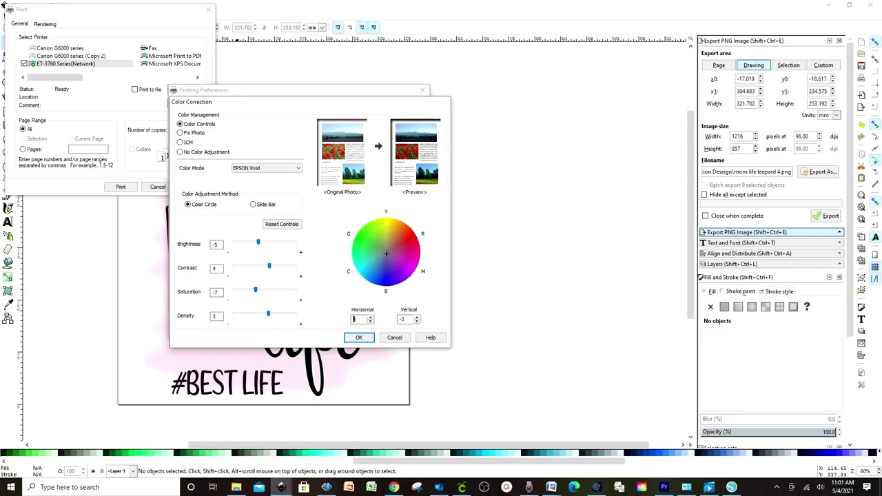
left_click_drag(386, 259, 386, 254)
left_click(395, 341)
Discard the Color Correction changes and review the More Options printing settings
left_click(394, 339)
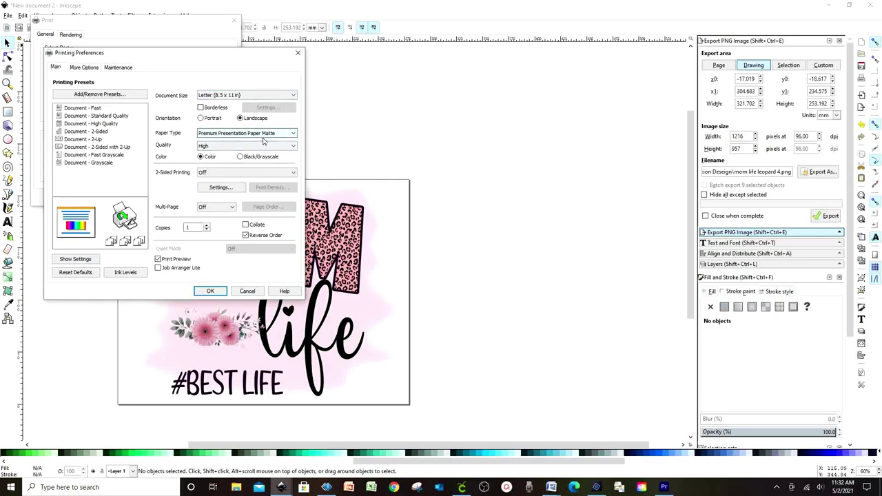
left_click(80, 71)
Close the ET-3760 preferences and print to see the mirrored Mom life design in Epson Print Preview
key("Return")
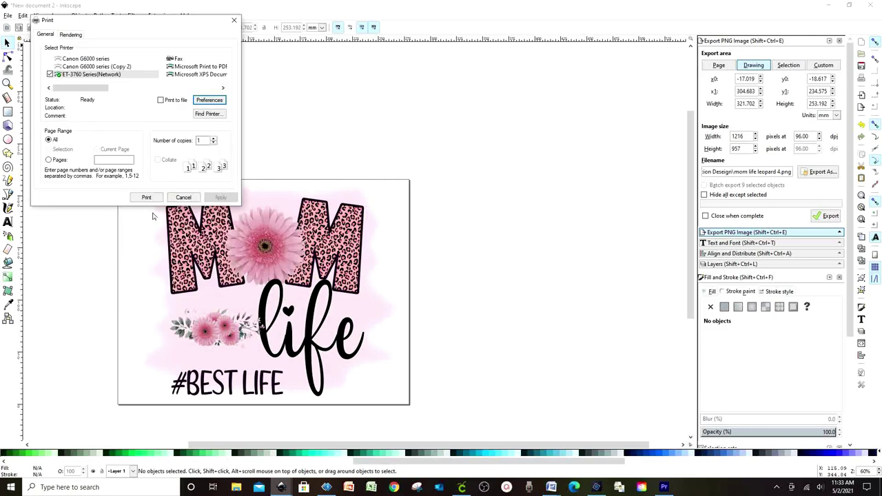
left_click(147, 198)
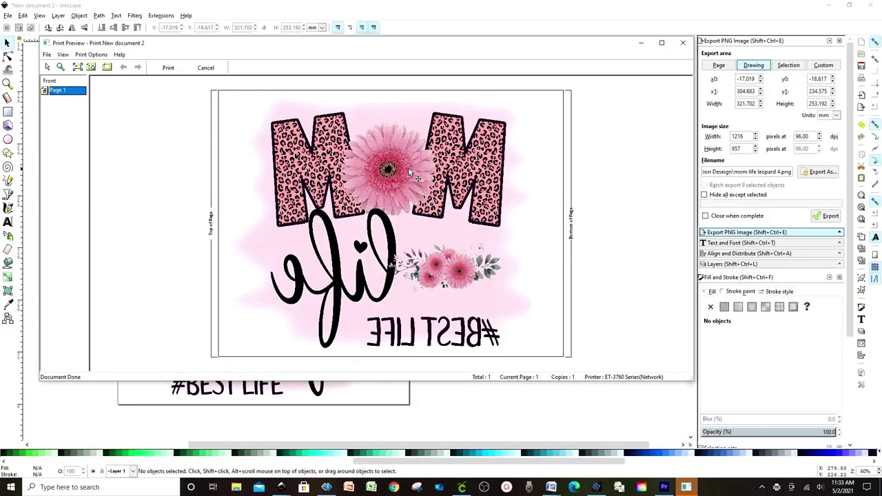